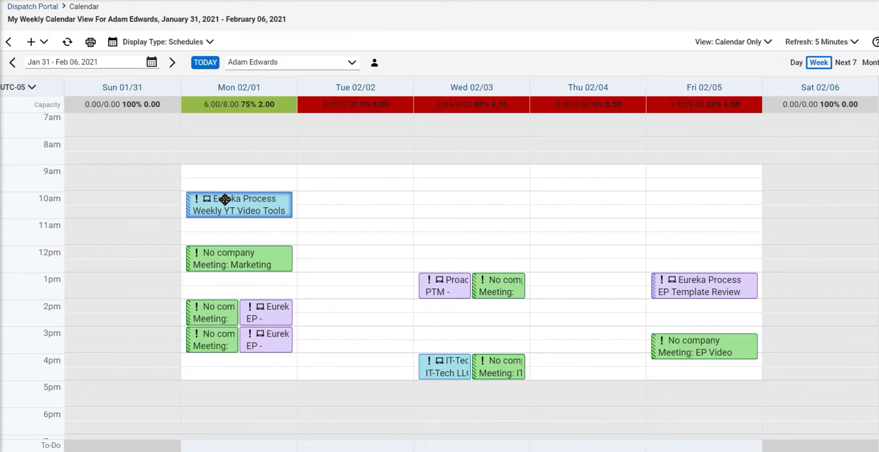
- Step the calendar back week by week from Jan 24–30 to Jan 03–09
mouse_move(225, 199)
left_click(12, 62)
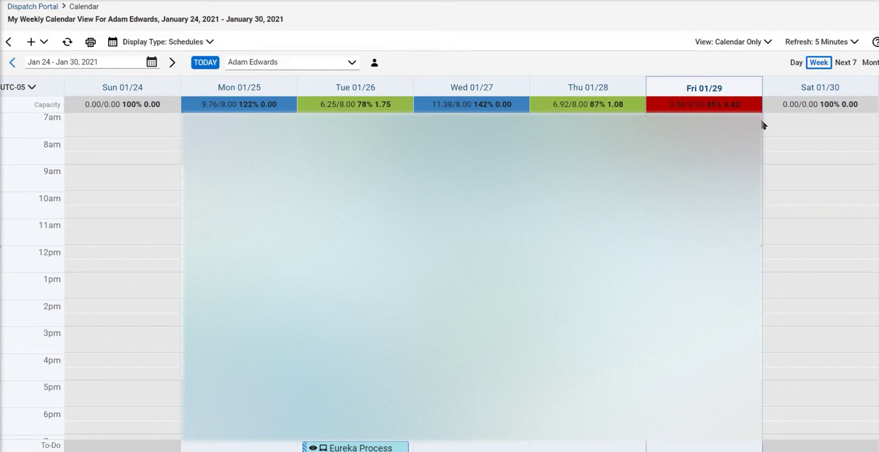
left_click(13, 62)
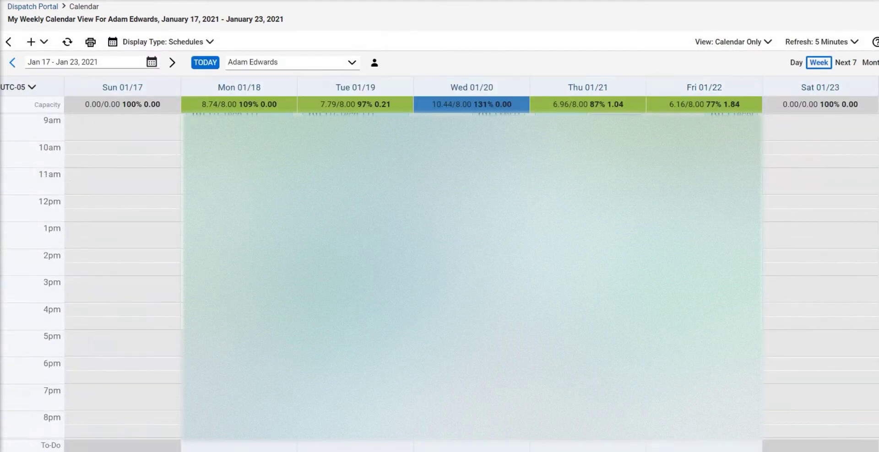
scroll(142, 229, "up", 2)
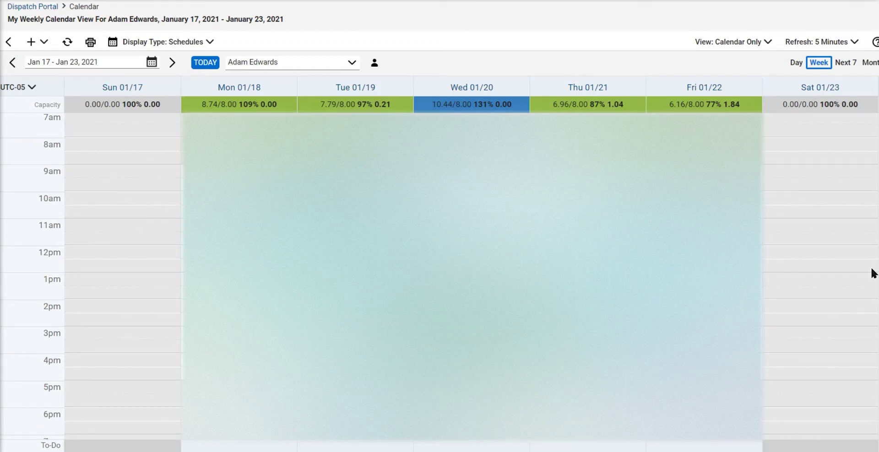
left_click(12, 62)
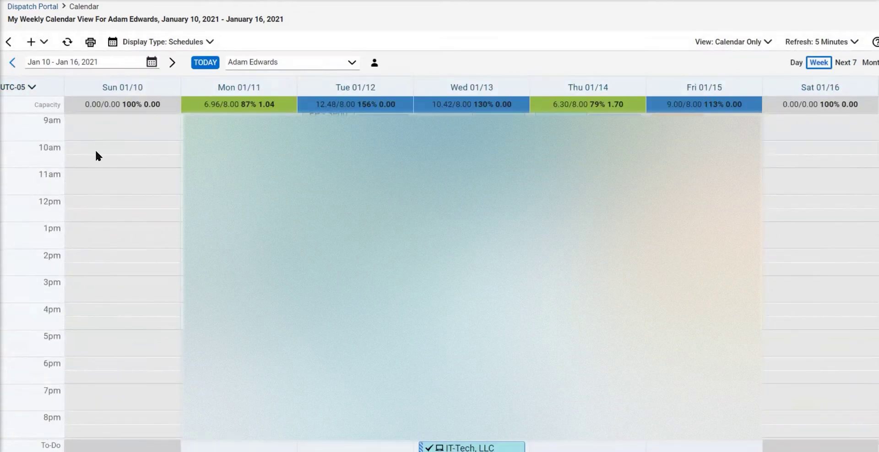
scroll(130, 179, "up", 2)
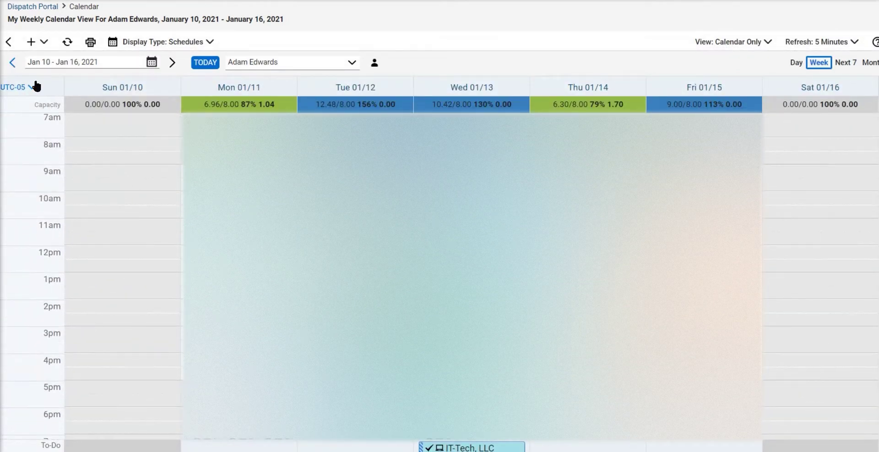
left_click(19, 67)
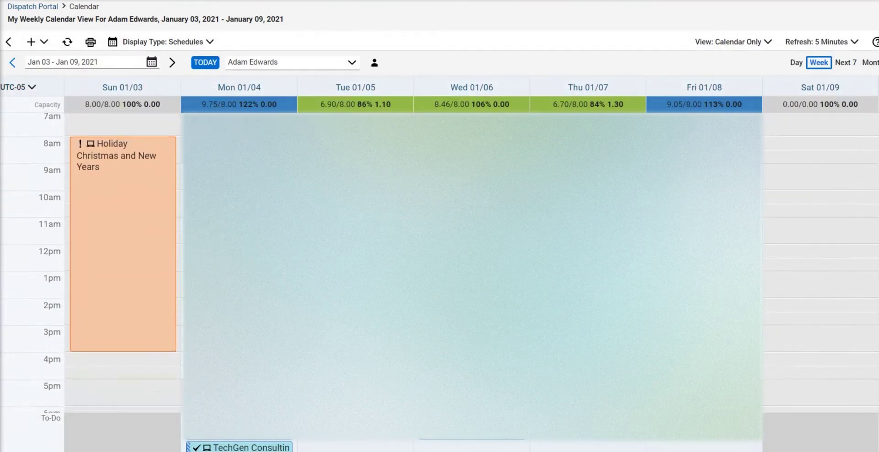
- Advance the calendar four weeks to the current week of Jan 31 – Feb 06
left_click(172, 64)
left_click(172, 64)
left_click(172, 64)
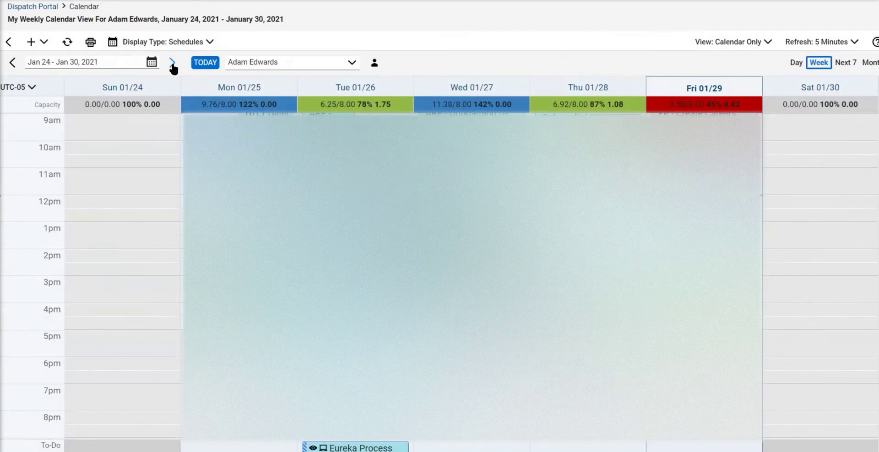
left_click(173, 64)
- Review the Jan 31 – Feb 06 week and hover an appointment to see its details
scroll(273, 215, "up", 2)
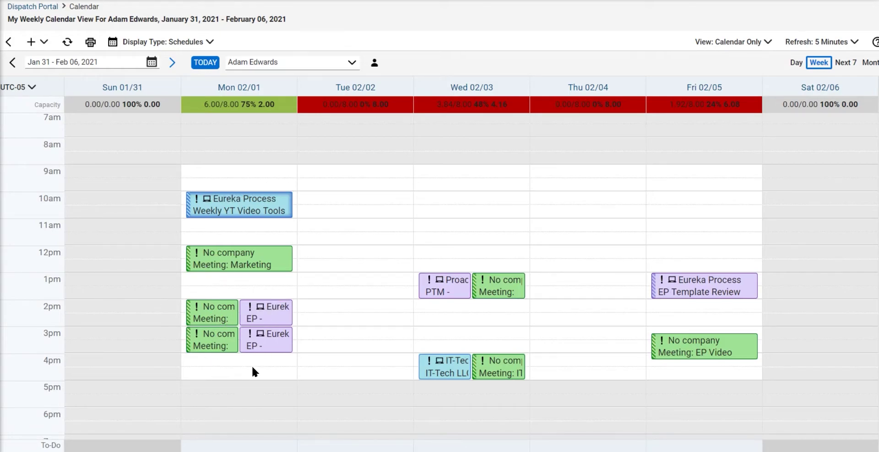
mouse_move(284, 335)
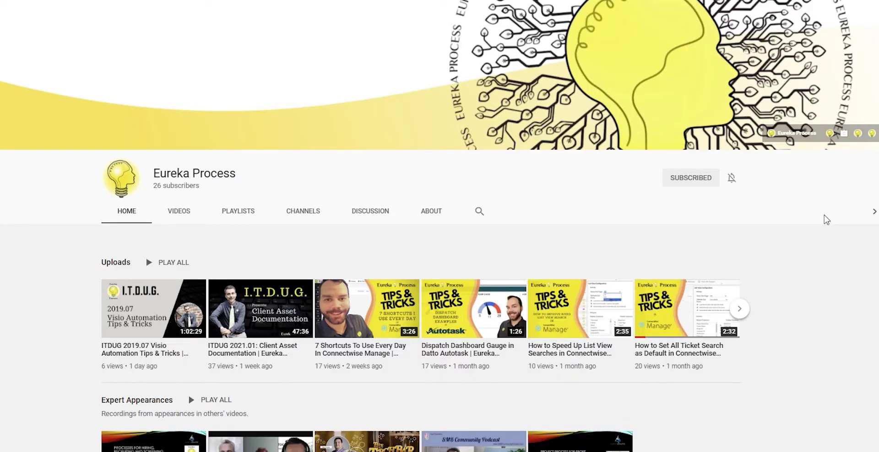
- Browse the channel's Uploads row, paging to the next set of videos
scroll(826, 220, "down", 3)
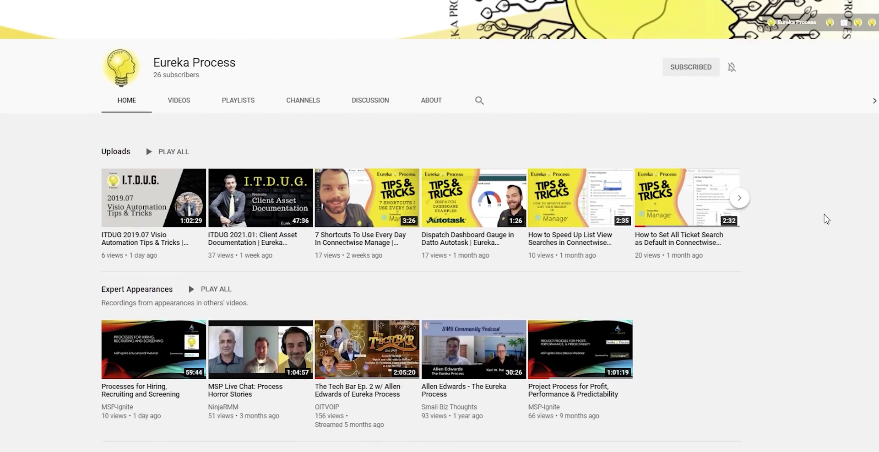
scroll(826, 220, "down", 1)
scroll(826, 219, "down", 1)
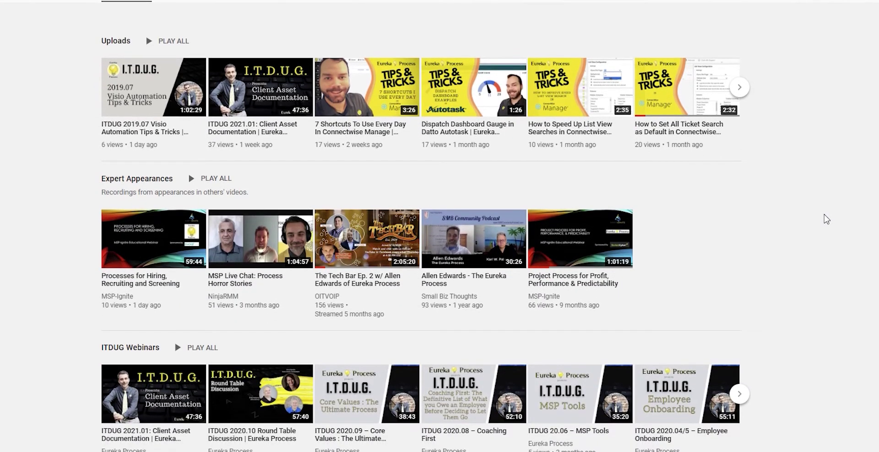
left_click(740, 87)
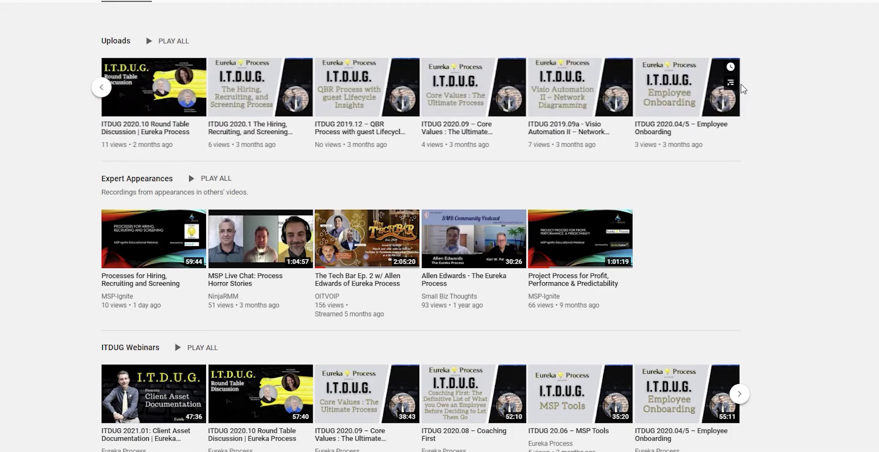
scroll(756, 161, "down", 1)
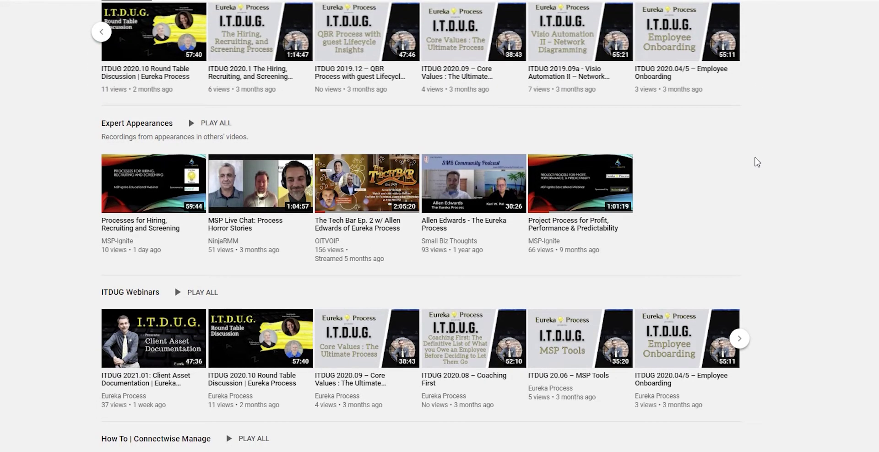
scroll(756, 162, "down", 1)
scroll(756, 161, "down", 1)
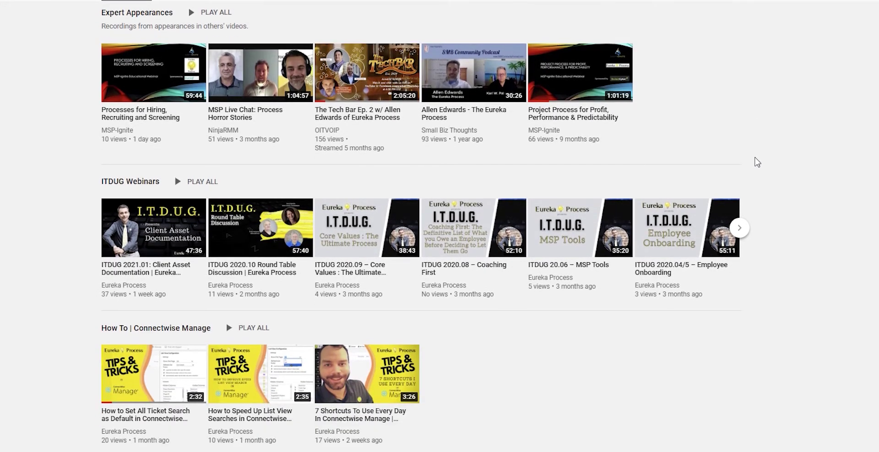
scroll(756, 161, "down", 2)
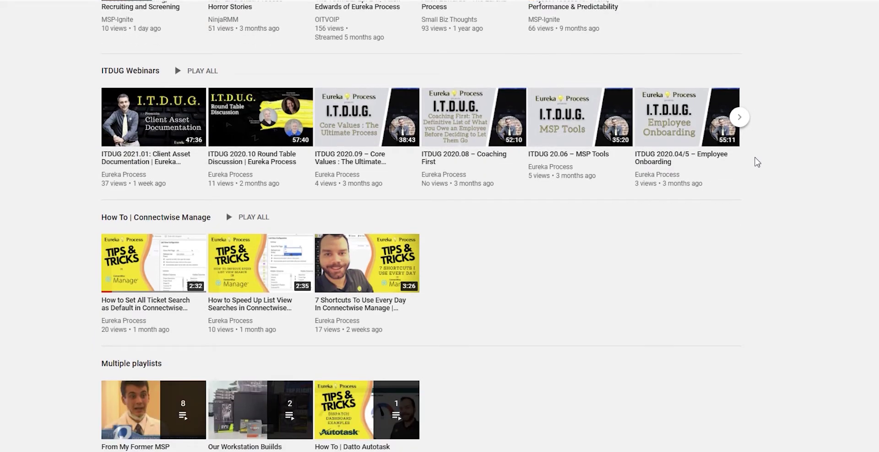
scroll(756, 162, "up", 7)
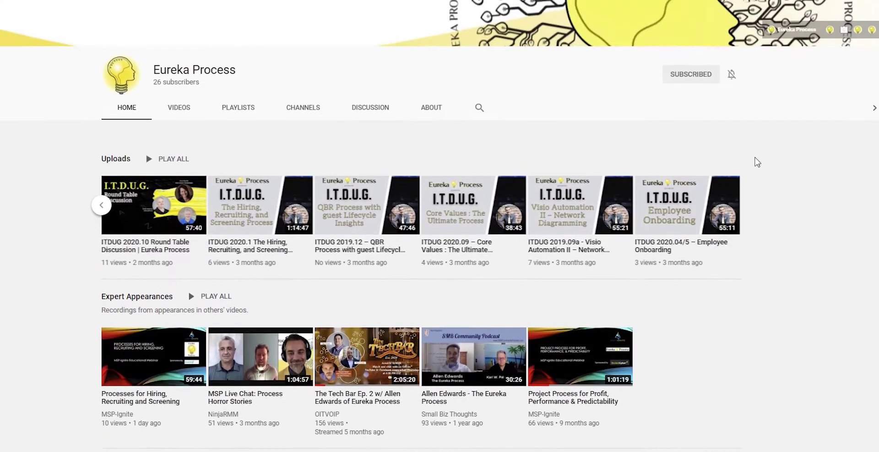
scroll(756, 161, "up", 2)
- Turn on all notifications for the Eureka Process channel, then browse Expert Appearances
left_click(731, 177)
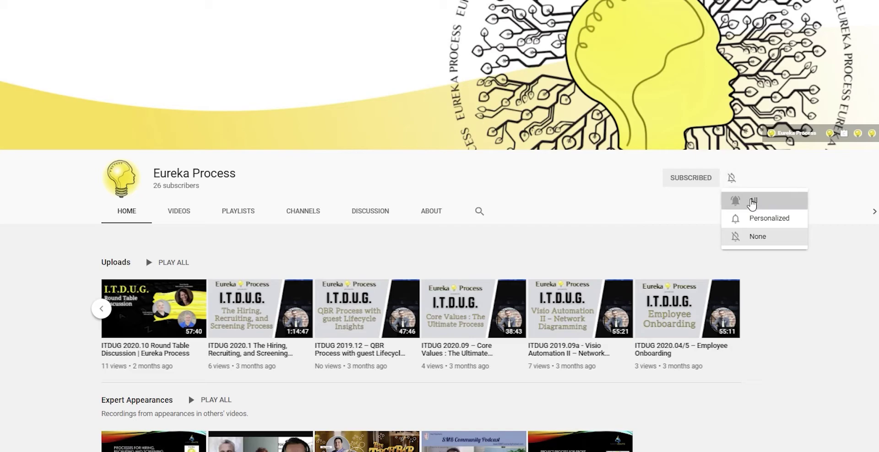
left_click(752, 202)
scroll(749, 204, "down", 1)
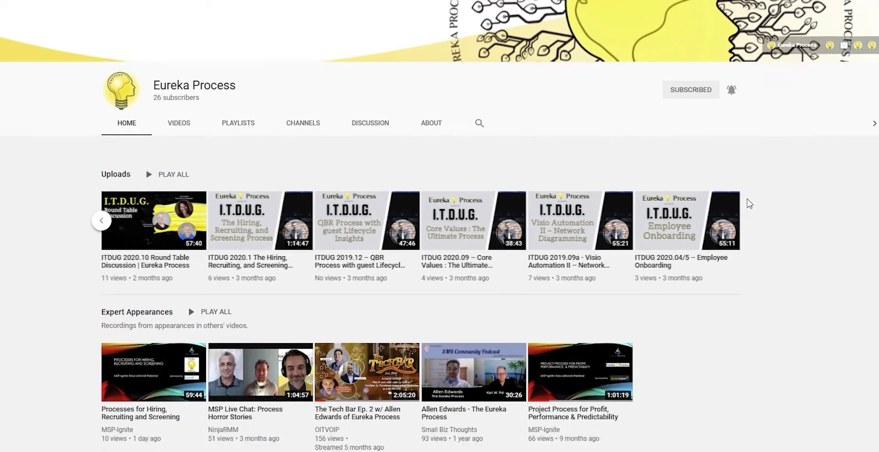
scroll(749, 203, "down", 2)
scroll(749, 203, "down", 3)
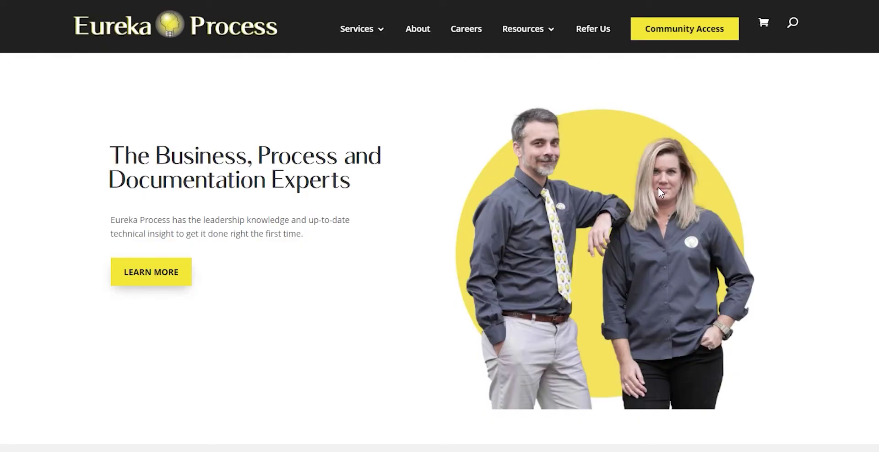
- Open vScreening from the Services menu and read down through its screening sections
mouse_move(378, 34)
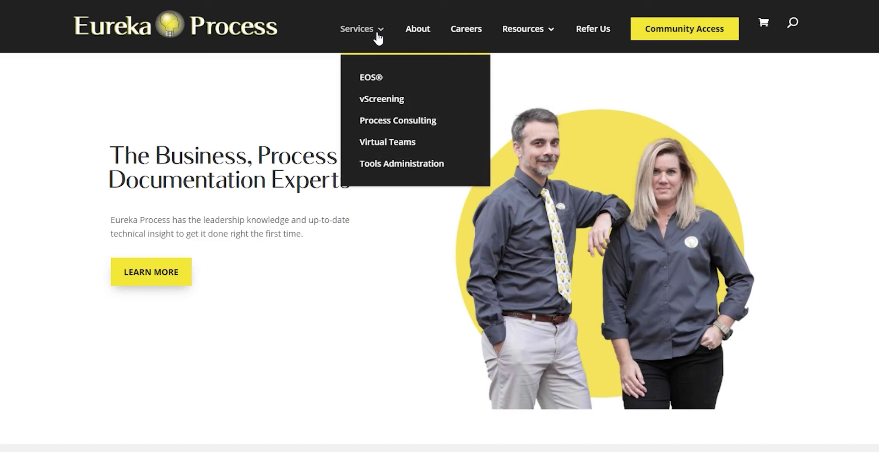
left_click(377, 100)
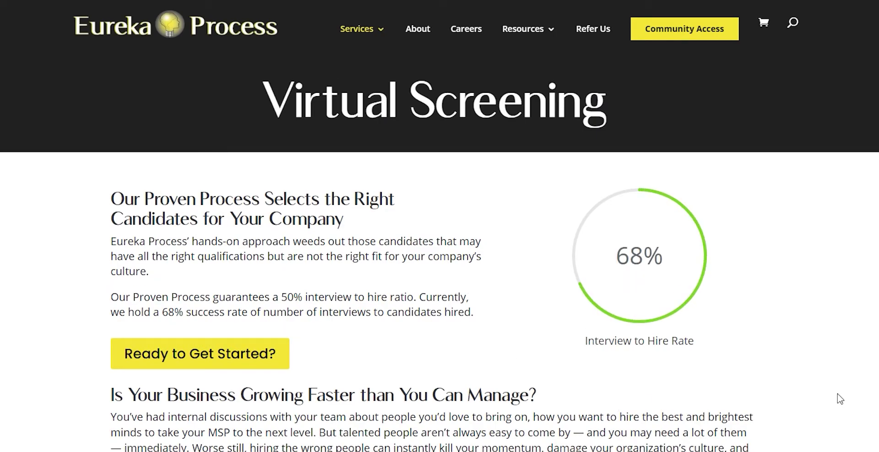
scroll(840, 399, "down", 5)
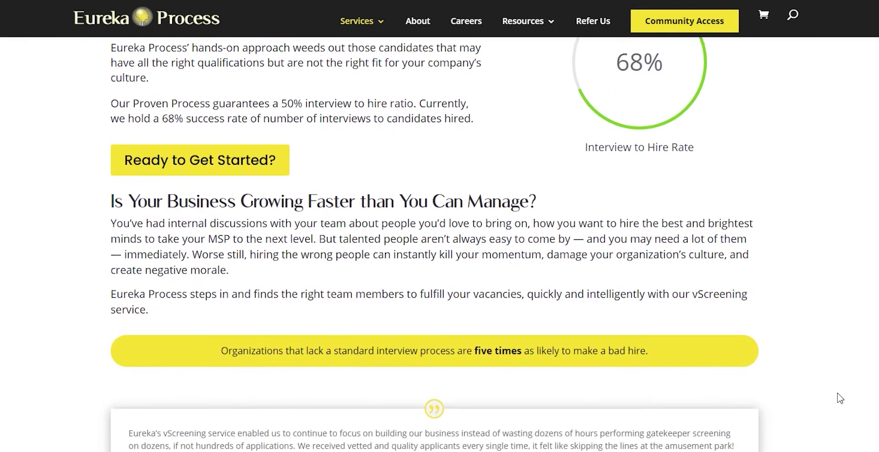
scroll(840, 399, "down", 5)
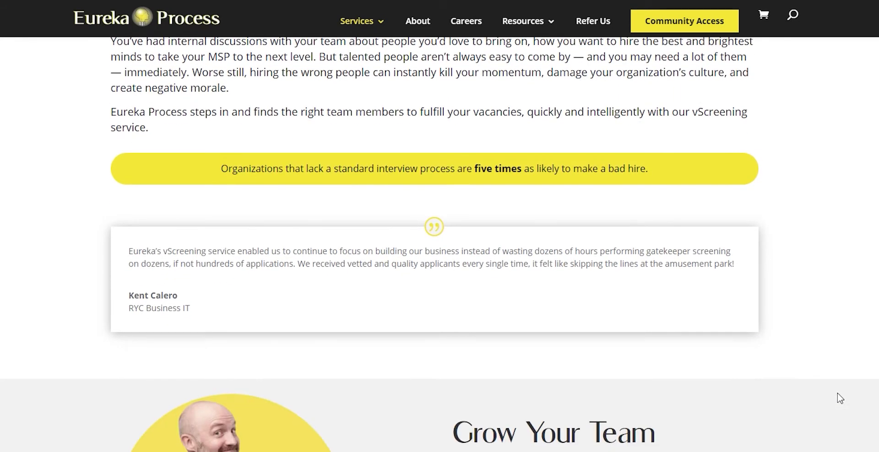
scroll(840, 399, "down", 2)
scroll(840, 399, "down", 6)
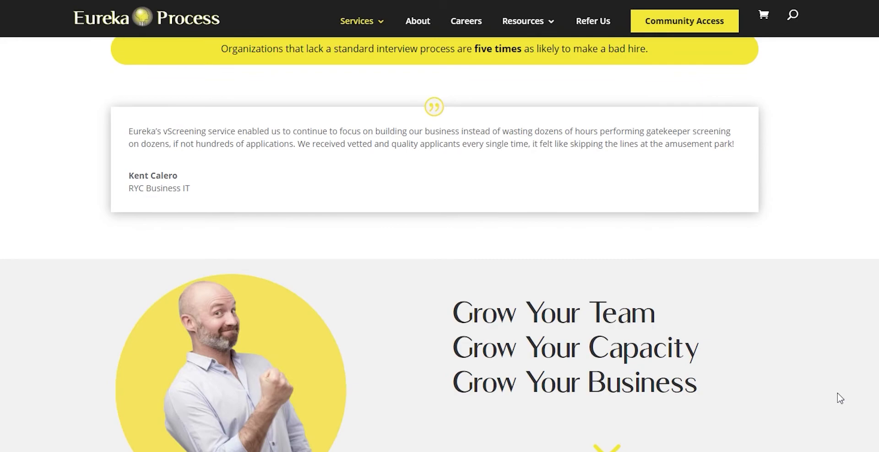
scroll(840, 399, "down", 2)
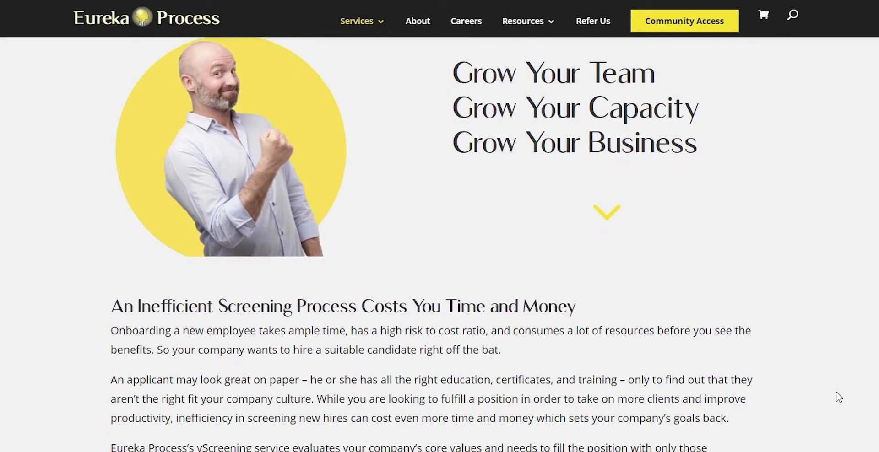
scroll(838, 398, "down", 4)
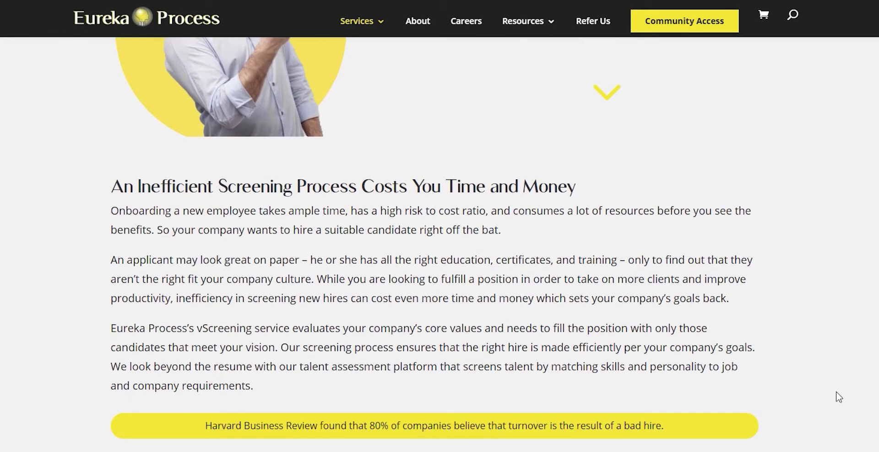
scroll(838, 397, "down", 3)
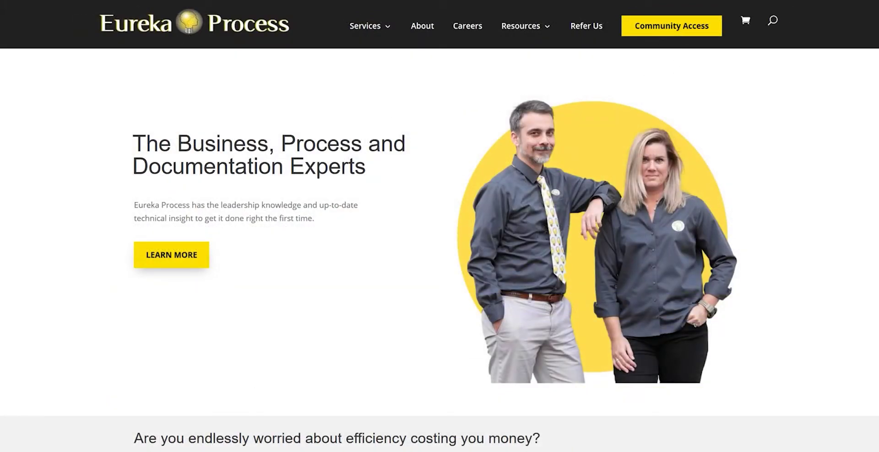
- Open Community Access and browse the Popular Post, Latest Post, Category and Tag lists
left_click(671, 27)
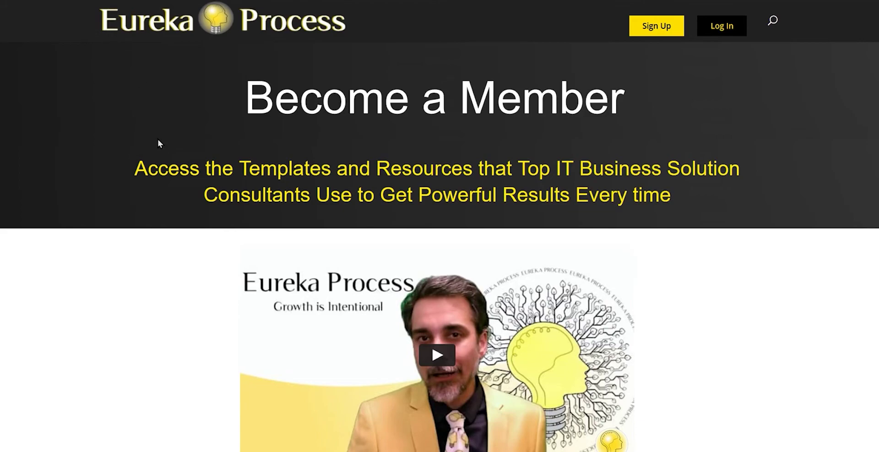
scroll(156, 137, "down", 3)
scroll(149, 139, "down", 2)
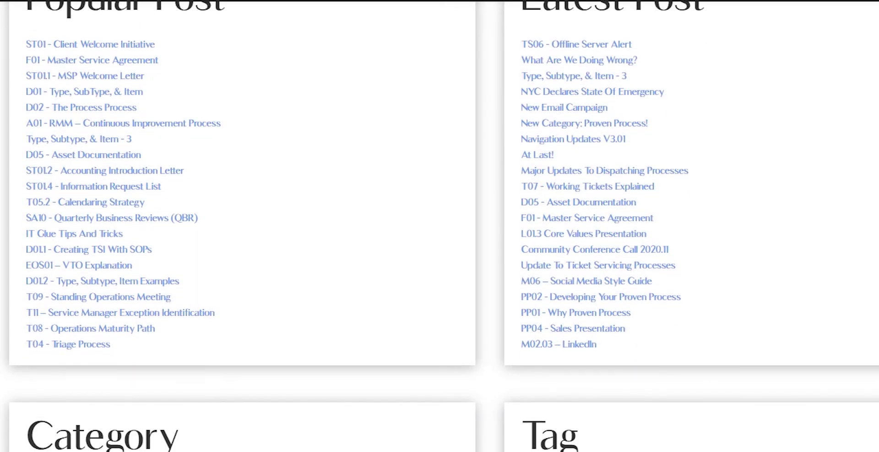
scroll(439, 229, "down", 4)
scroll(439, 229, "down", 6)
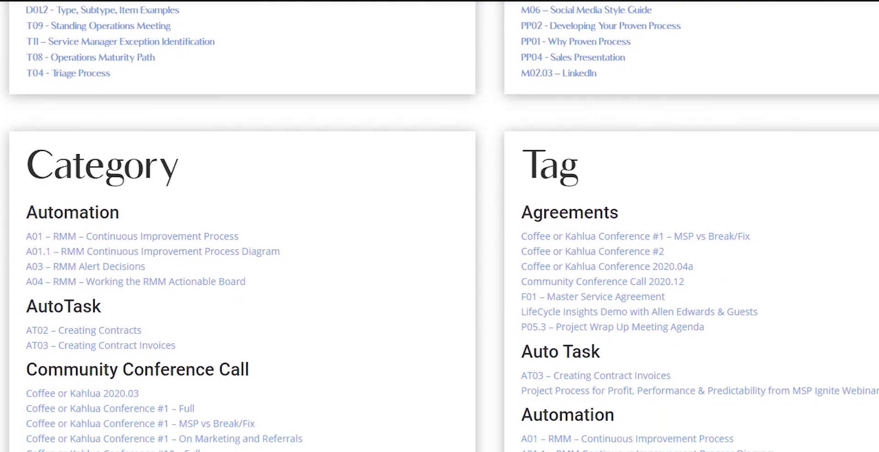
scroll(439, 229, "down", 6)
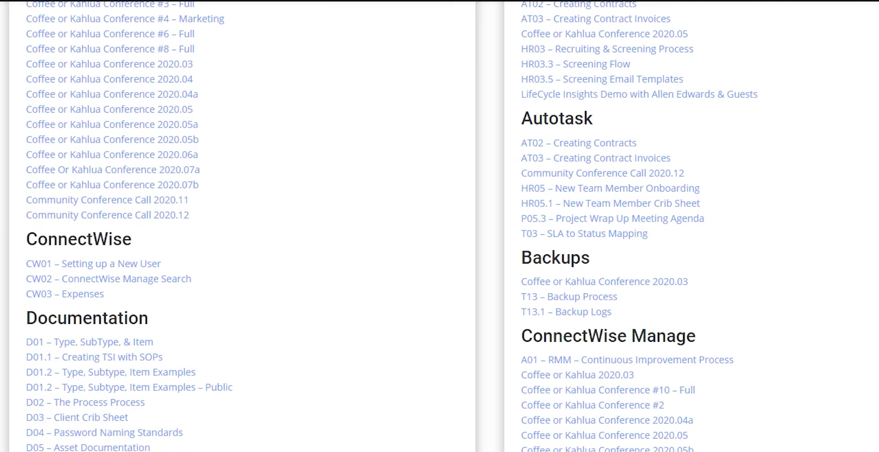
scroll(439, 226, "down", 6)
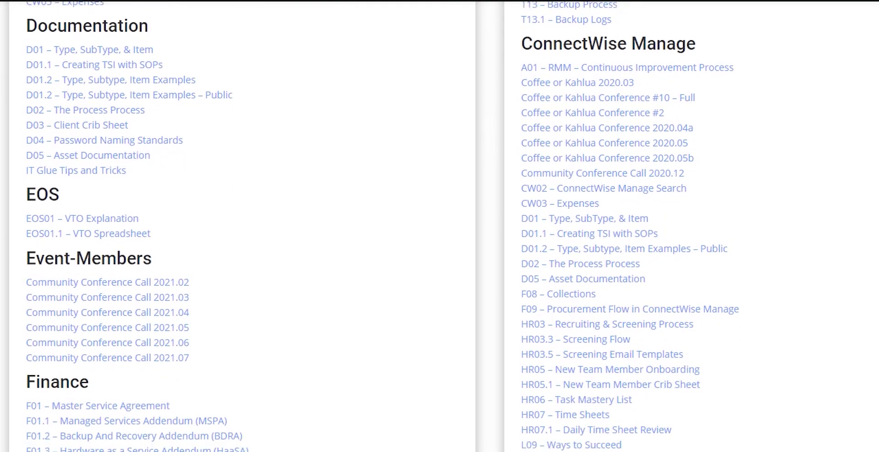
scroll(439, 227, "down", 6)
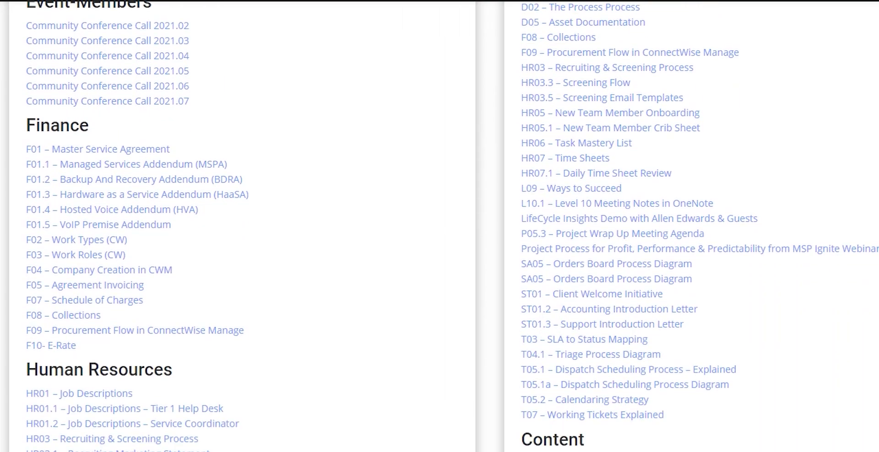
scroll(439, 227, "down", 7)
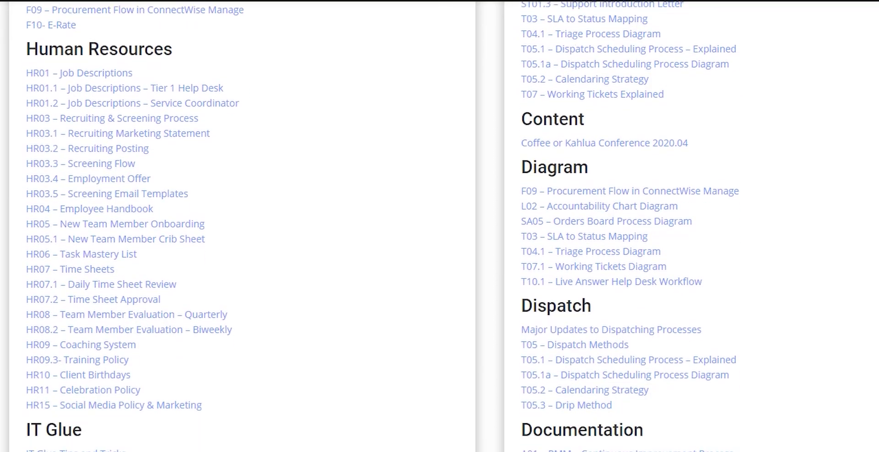